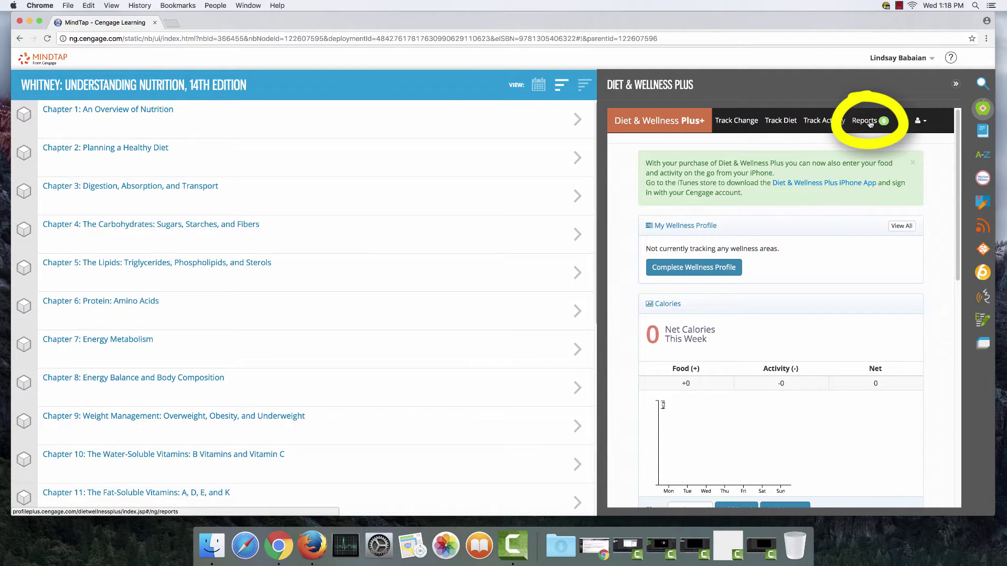
Go to the Reports page to find the Intake vs. Goals report.
left_click(871, 123)
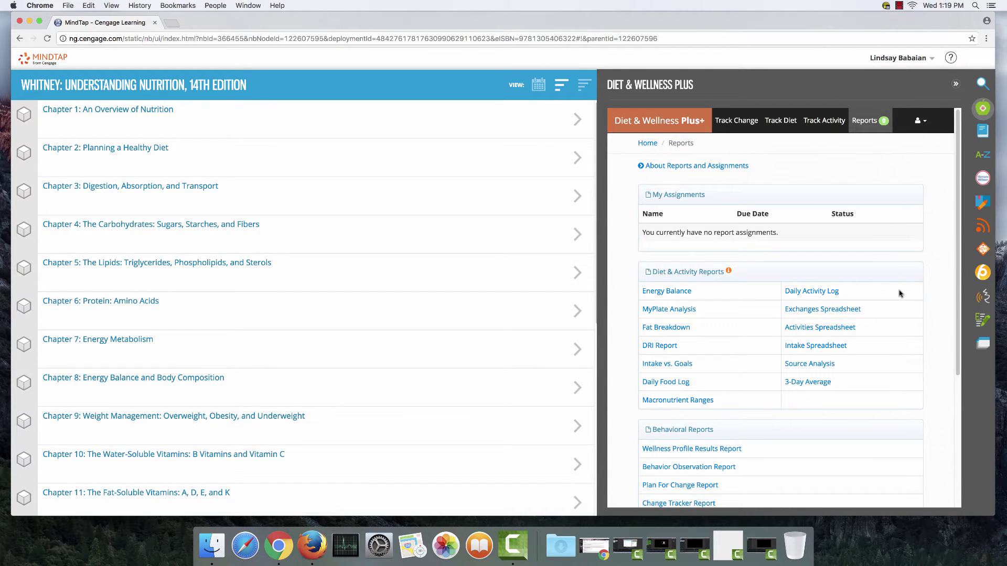
scroll(900, 294, "down", 5)
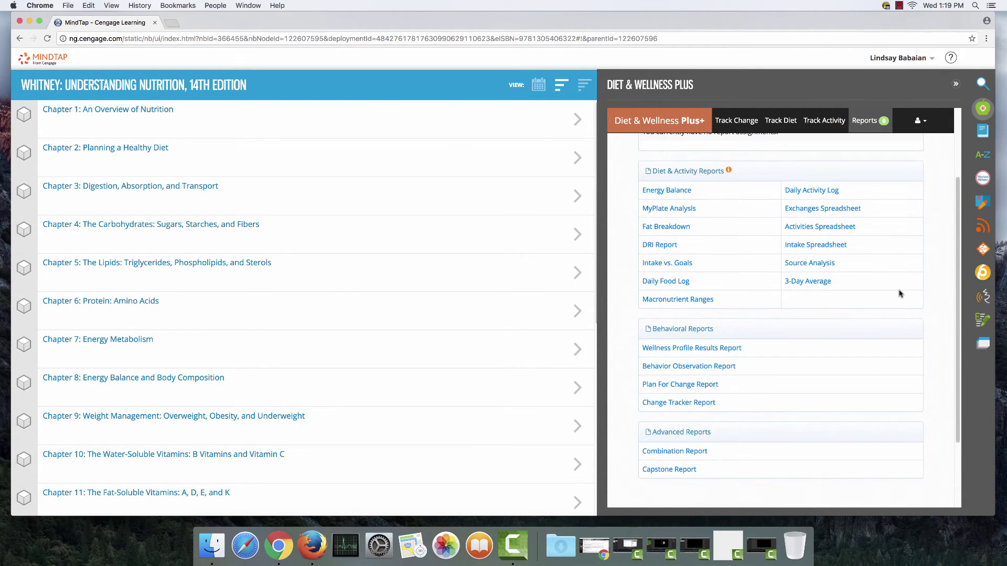
scroll(901, 293, "down", 1)
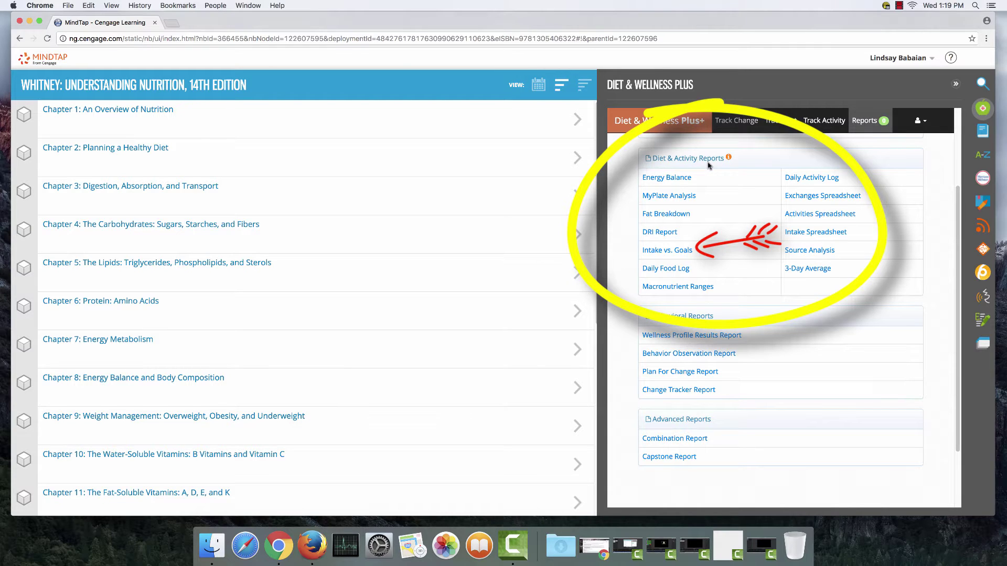
Open Intake vs. Goals with start date 12/12/2016 and end date 12/16/2016.
left_click(668, 251)
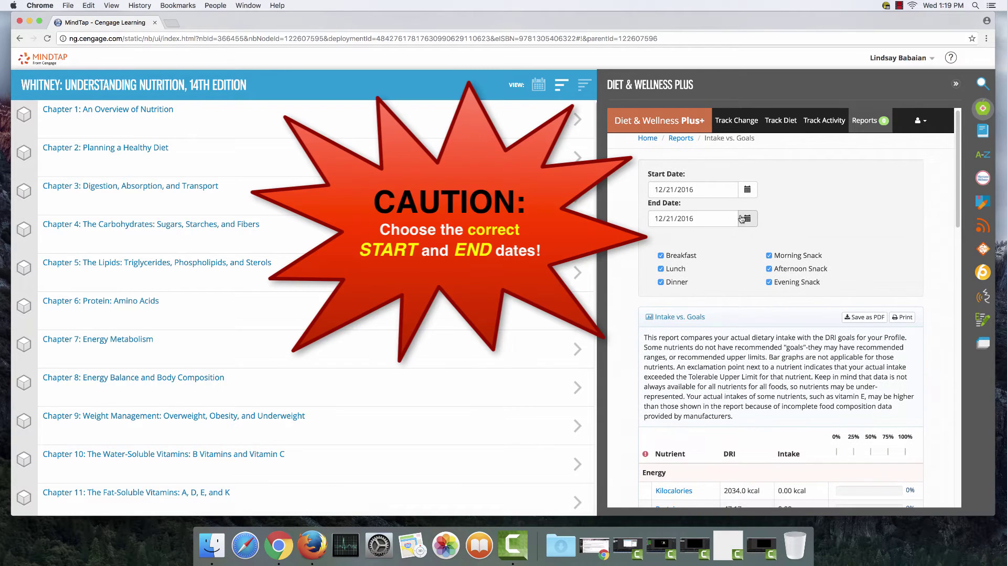
left_click(748, 189)
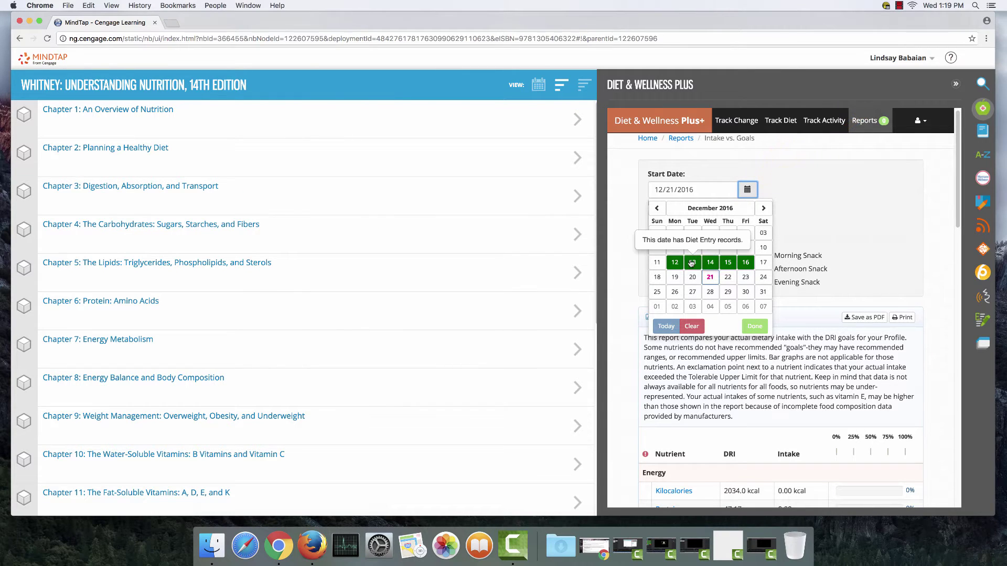
mouse_move(674, 262)
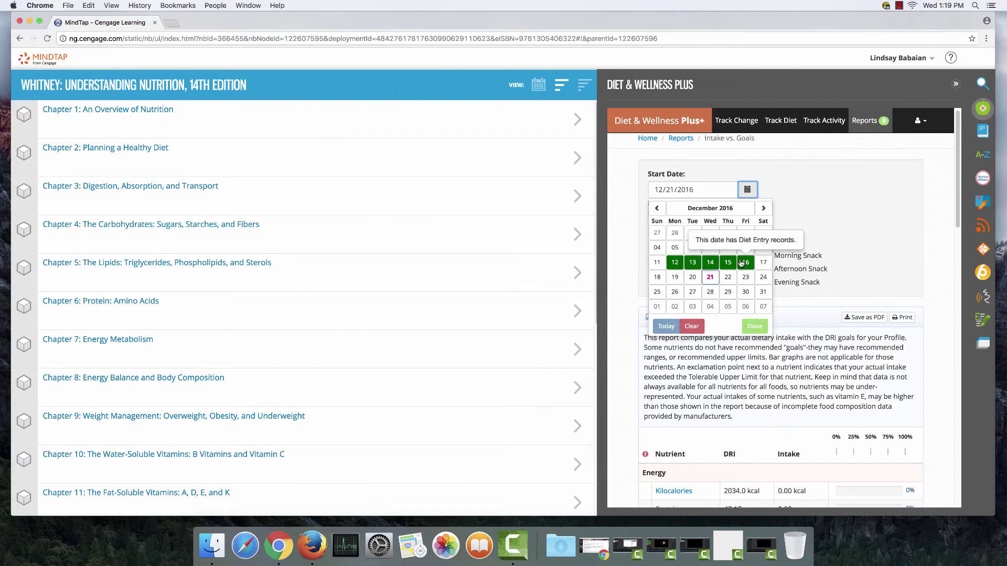
left_click(675, 262)
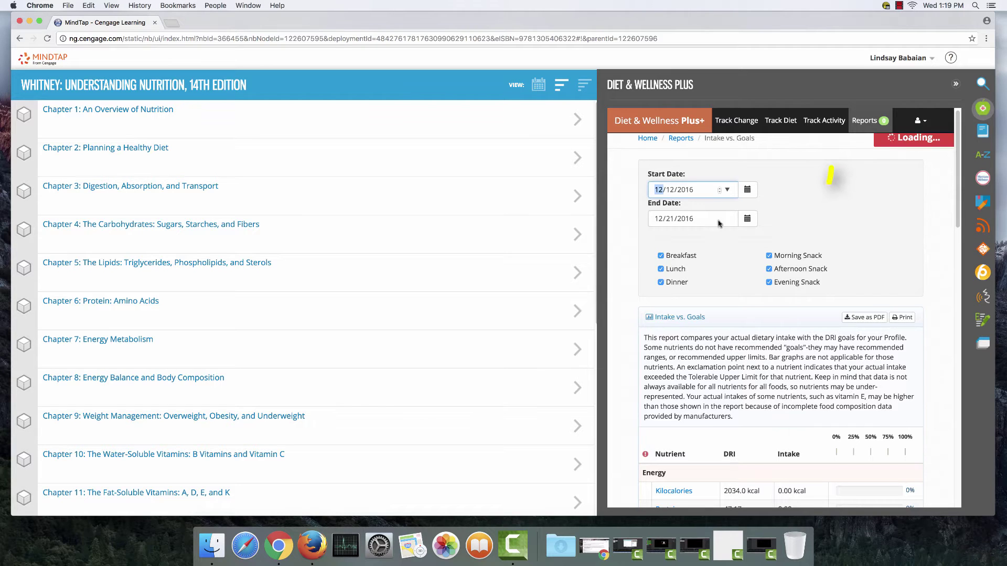
left_click(747, 219)
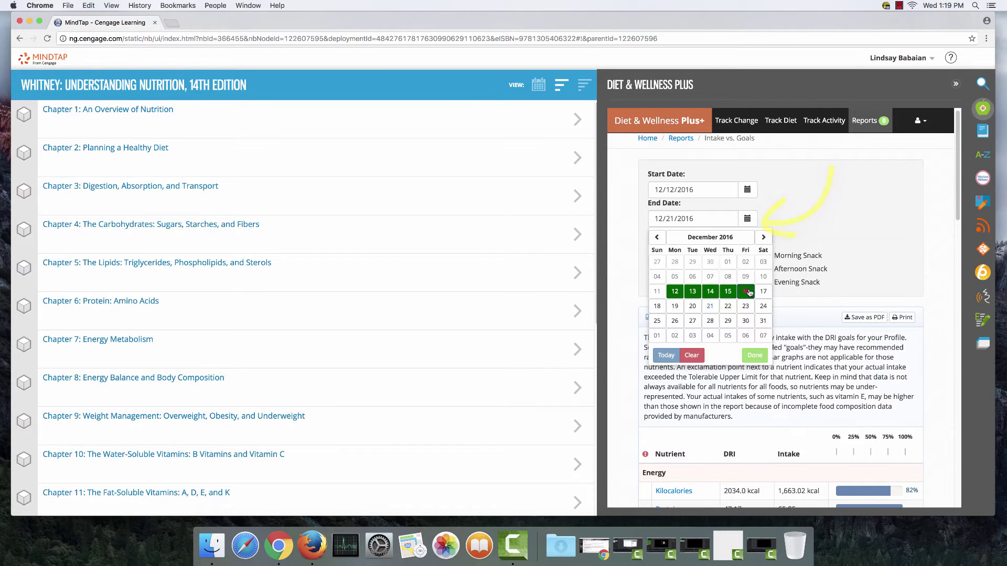
left_click(746, 291)
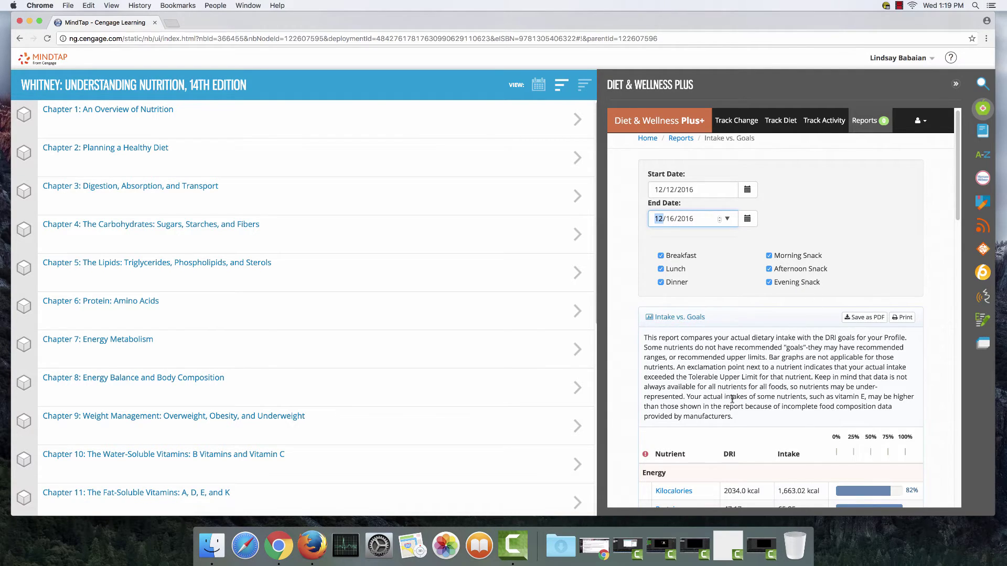
scroll(735, 397, "down", 2)
scroll(735, 398, "down", 2)
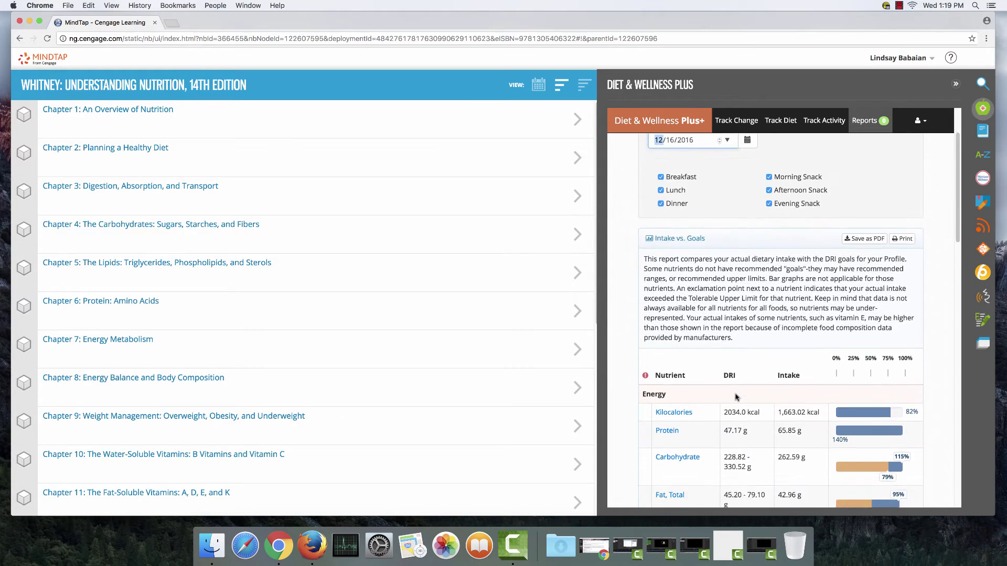
scroll(735, 394, "down", 2)
scroll(740, 386, "down", 2)
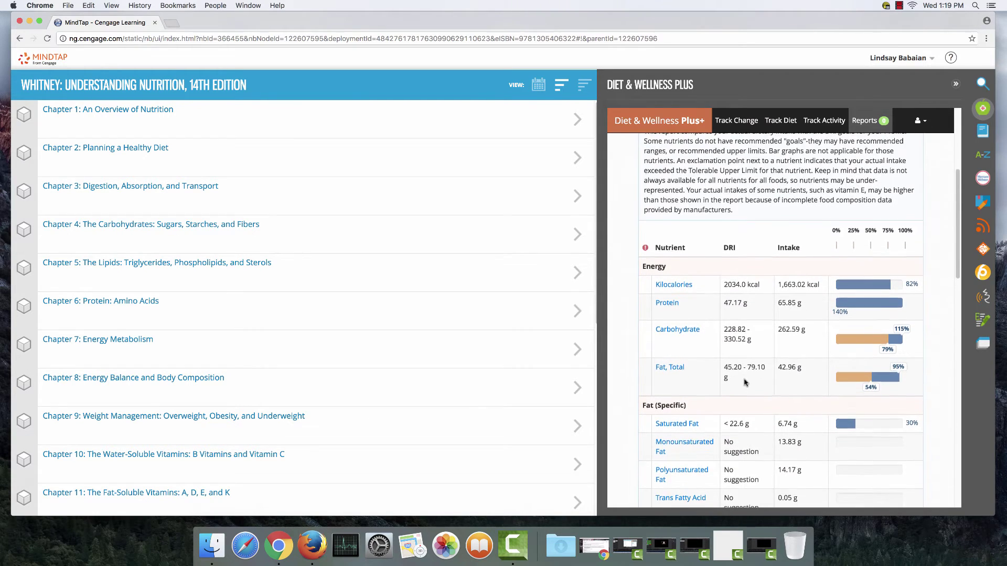
scroll(745, 382, "down", 2)
scroll(745, 383, "down", 2)
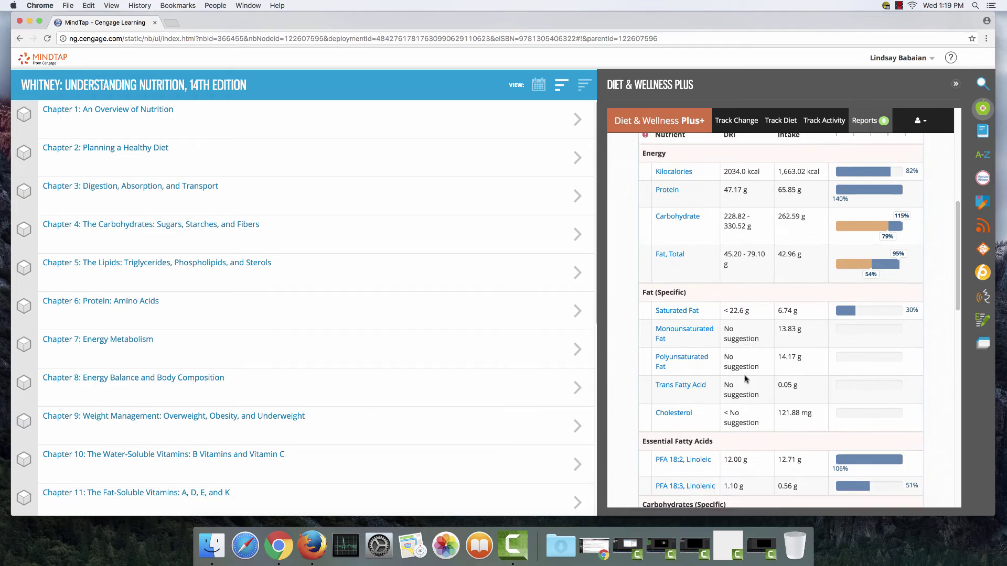
scroll(747, 371, "down", 2)
scroll(748, 371, "down", 2)
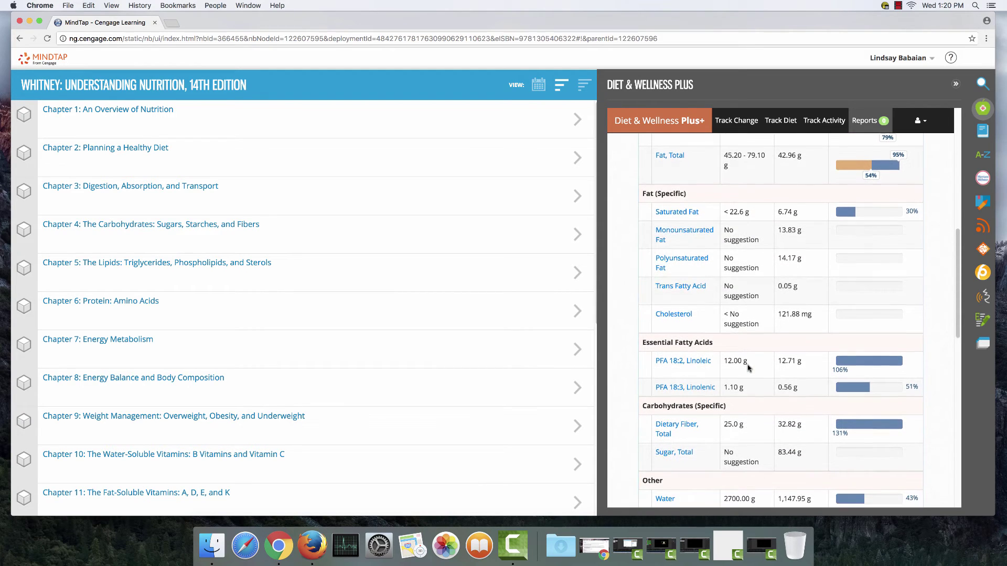
scroll(748, 368, "down", 1)
scroll(748, 366, "down", 2)
scroll(747, 367, "down", 2)
scroll(748, 365, "down", 2)
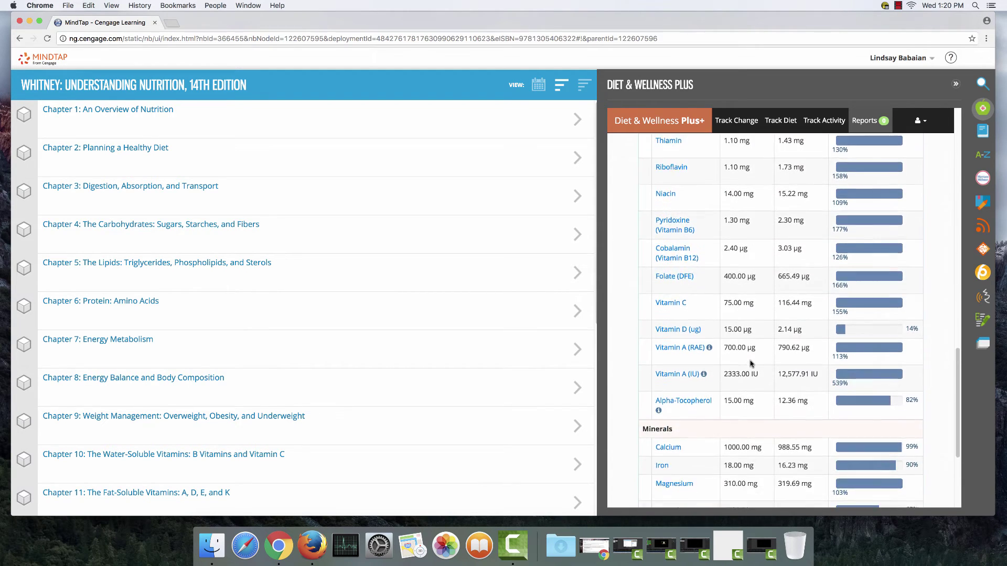
scroll(749, 363, "down", 2)
scroll(750, 363, "up", 3)
scroll(750, 363, "up", 5)
scroll(749, 363, "up", 5)
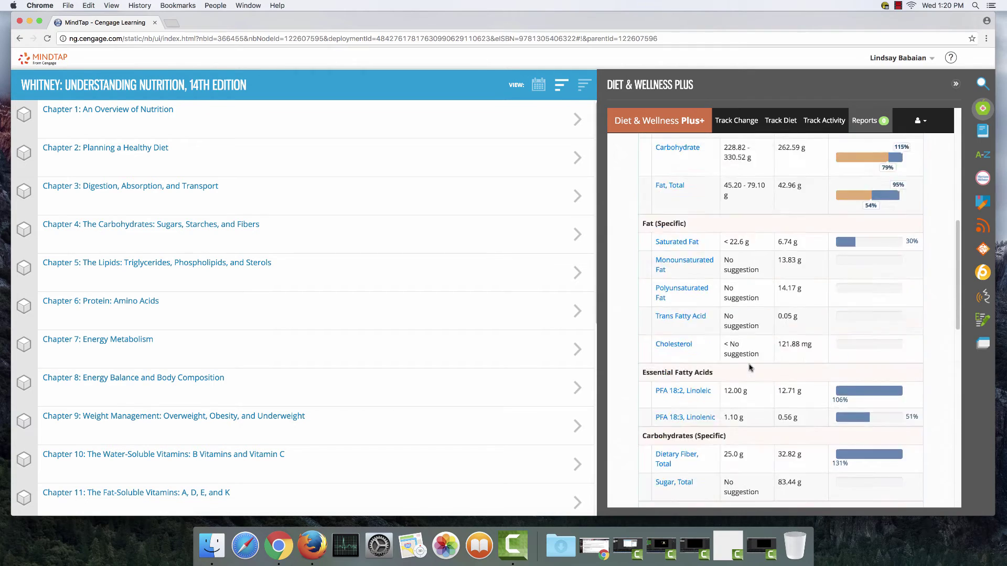
scroll(750, 362, "up", 5)
left_click(903, 322)
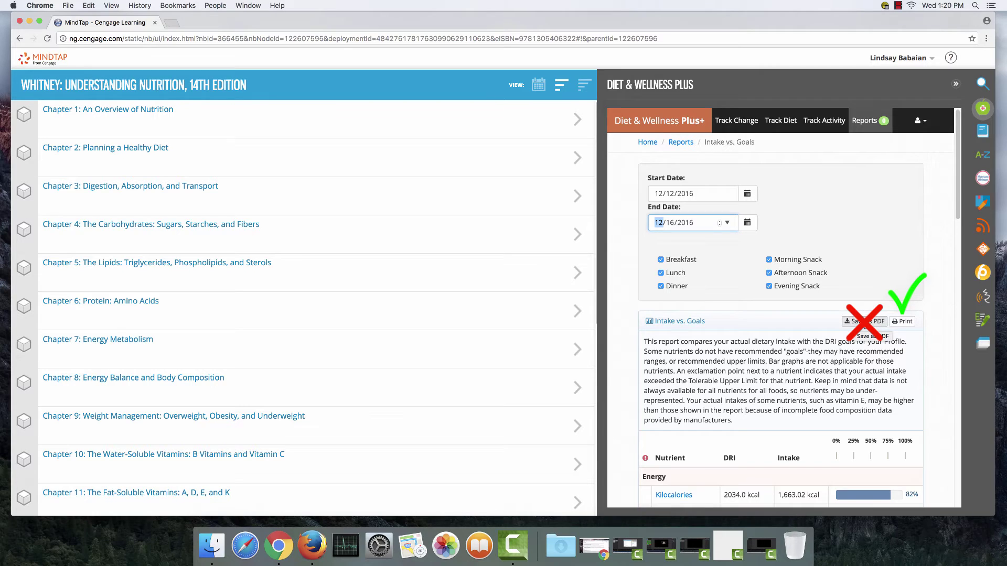
Print the Intake vs. Goals report with Save as PDF as the destination.
left_click(904, 322)
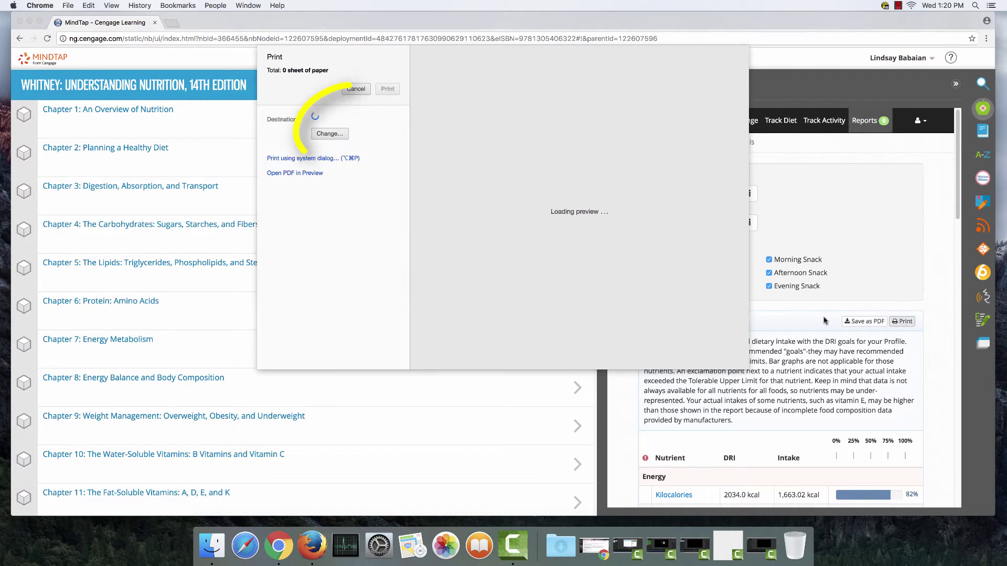
left_click(330, 135)
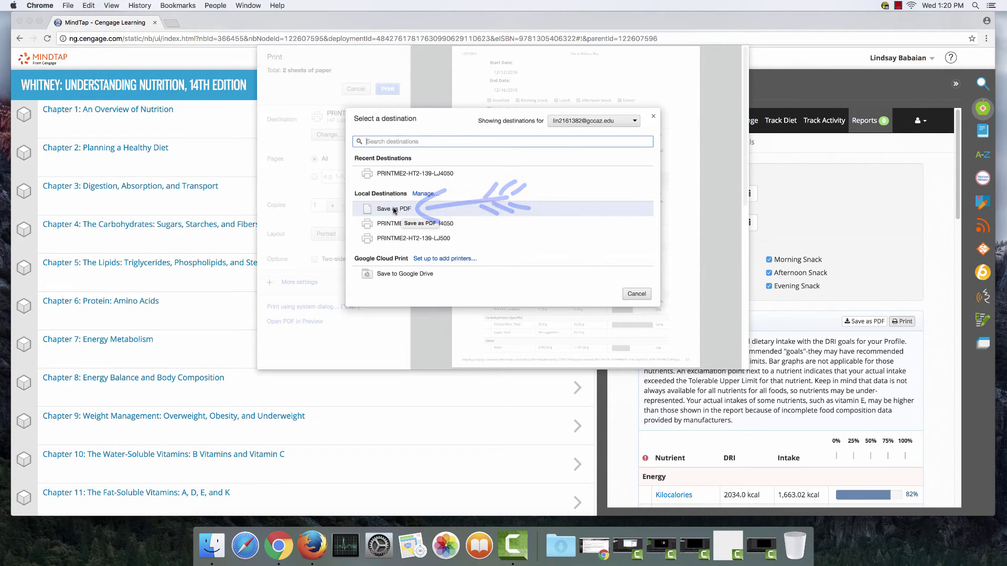
left_click(390, 211)
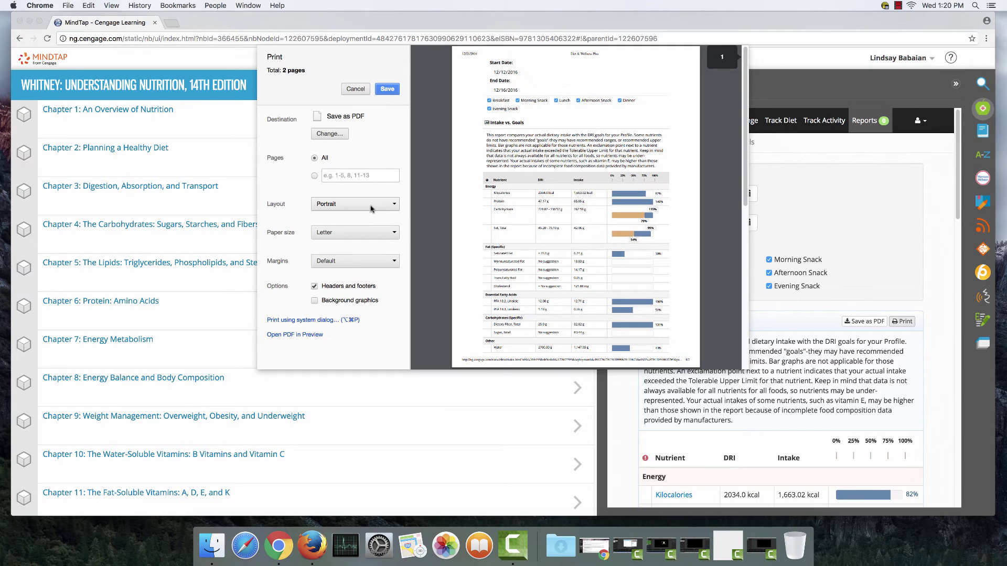
Save the PDF as 'FON241.Intake.vs.Goals' in the Documents folder.
left_click(387, 89)
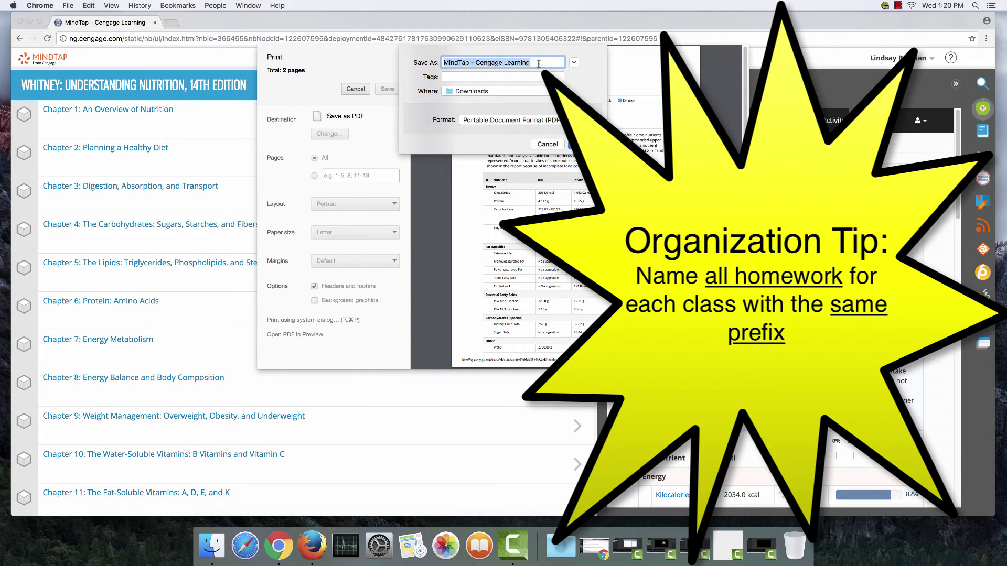
left_click_drag(539, 63, 438, 63)
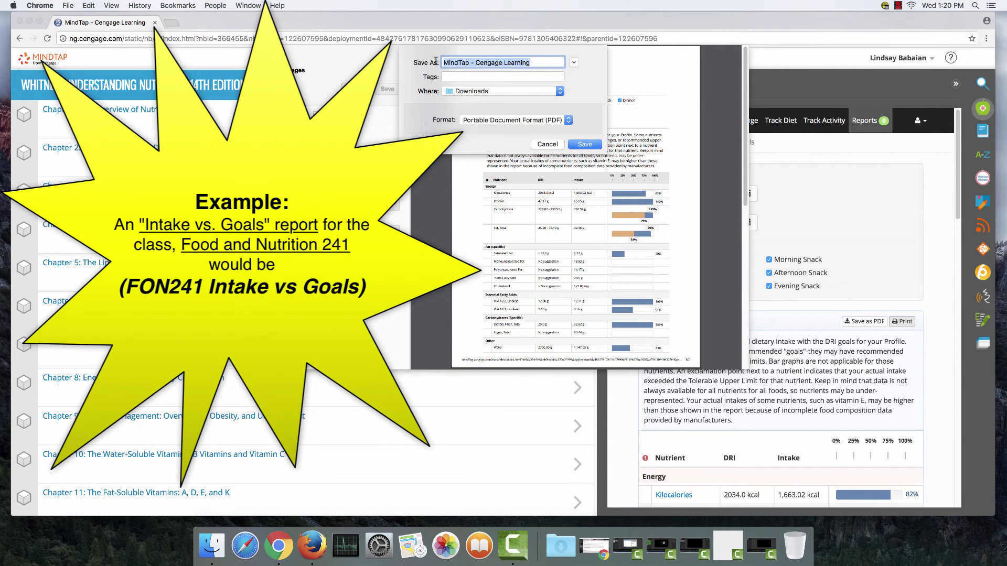
type("FON241.")
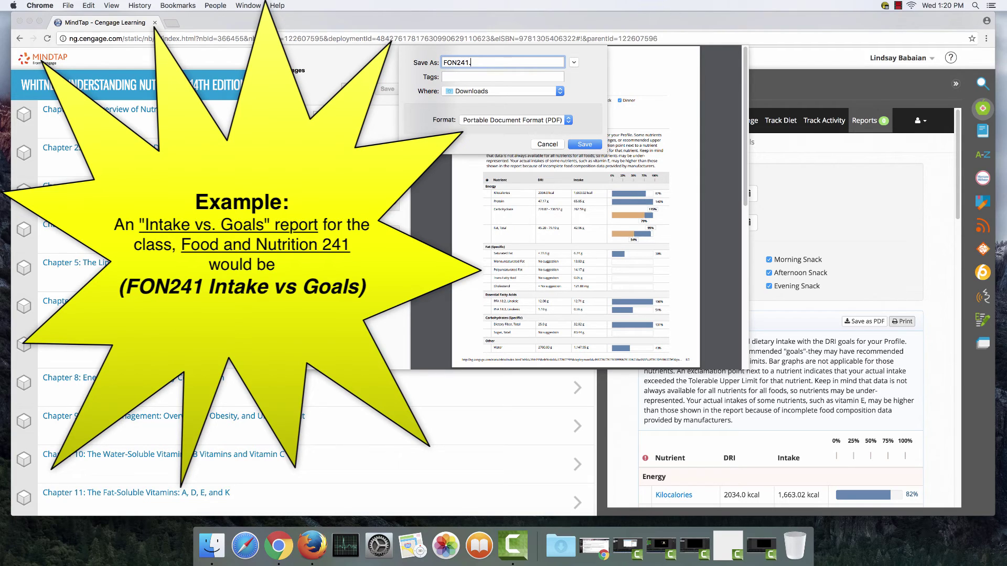
type("Intake.vs.Goals")
left_click(559, 91)
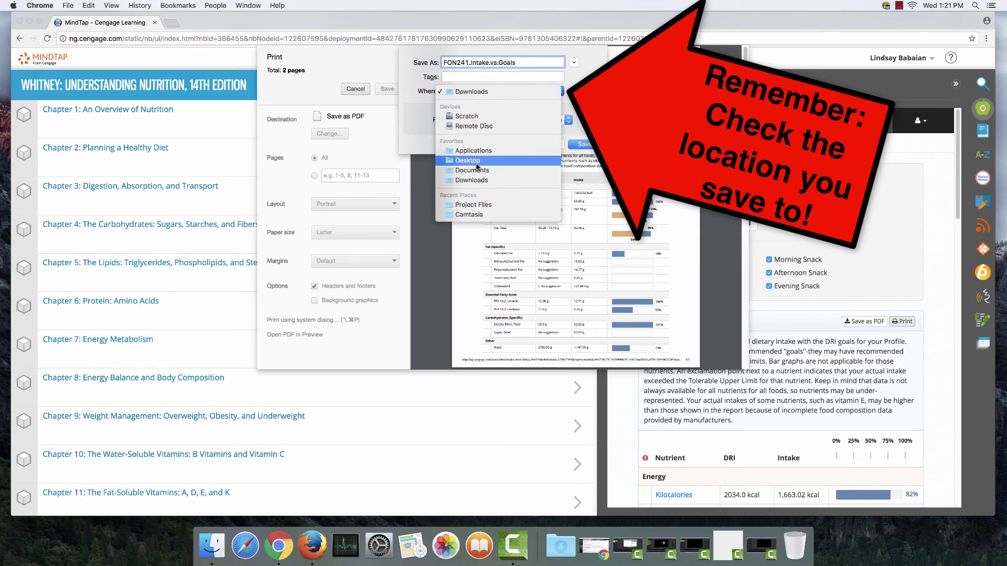
left_click(472, 170)
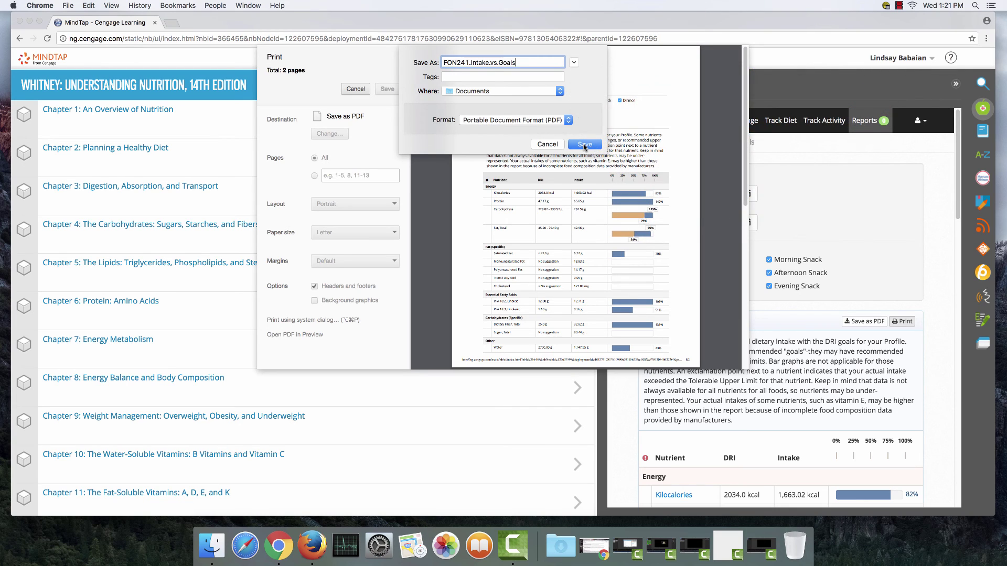
left_click(585, 144)
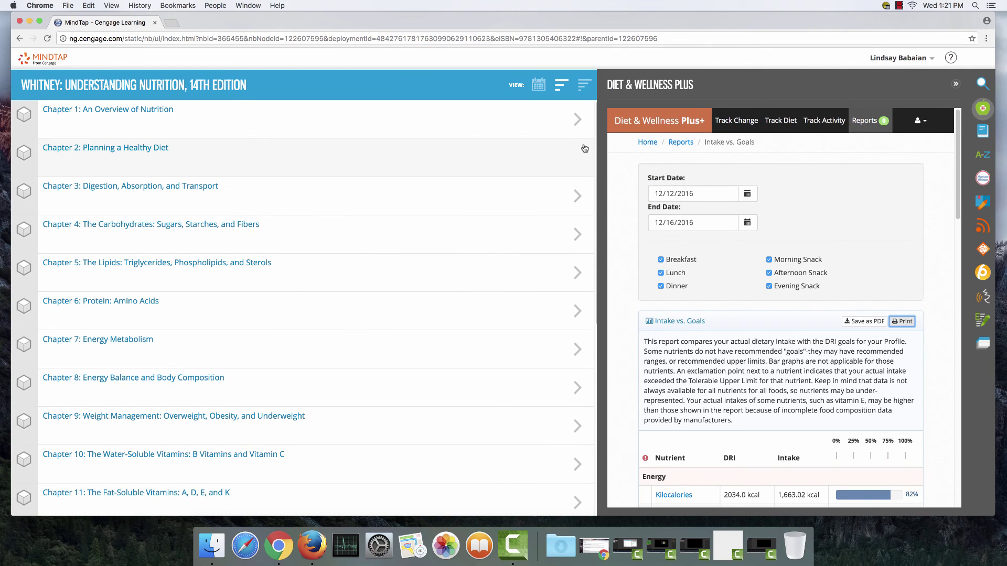